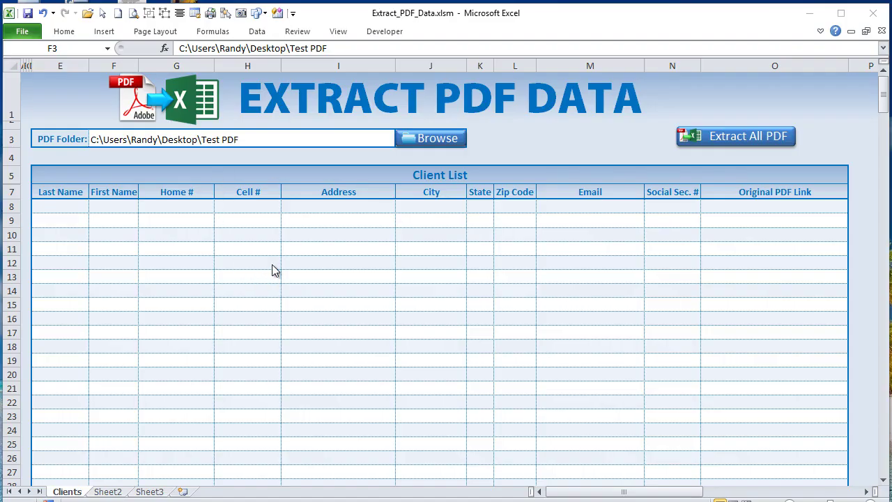
# Step: Select the PDF Folder cell F3, then the empty Client List rows 8 to 13
pyautogui.click(246, 140)
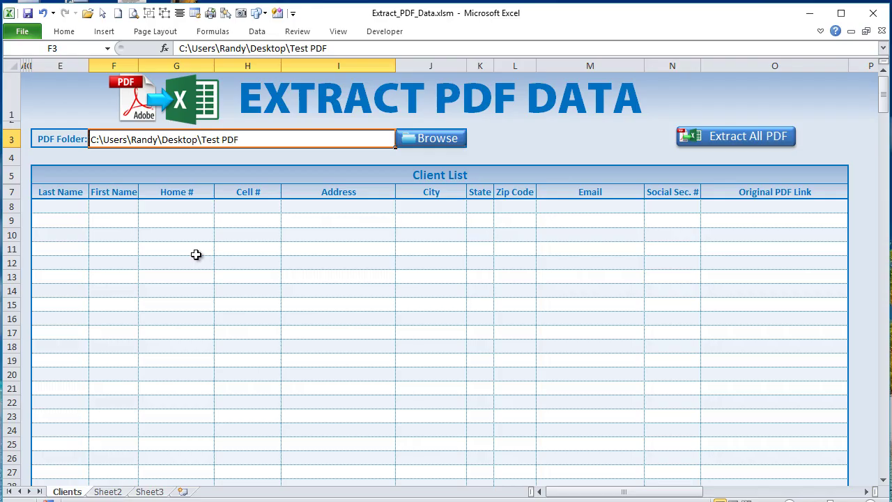
pyautogui.moveTo(62, 209); pyautogui.dragTo(775, 259)
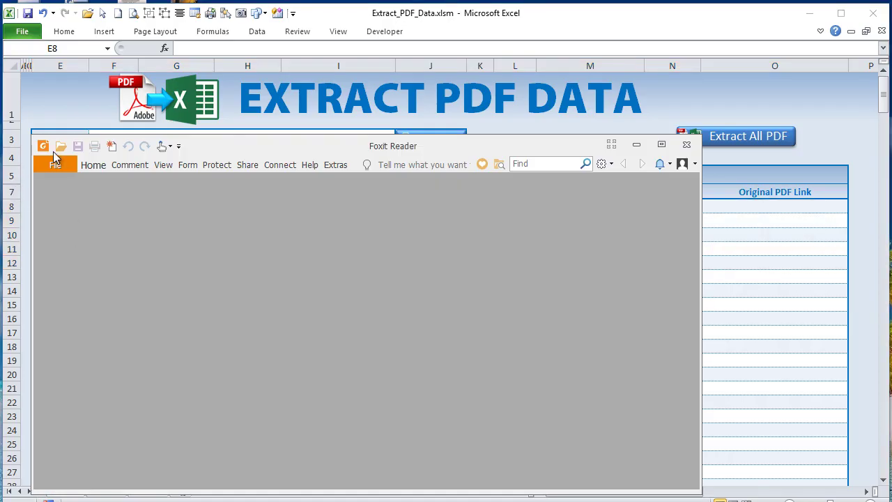
# Step: Open Patient Intake Form2.pdf from the Test PDF folder in Foxit Reader
pyautogui.click(61, 146)
pyautogui.click(248, 255)
pyautogui.doubleClick(248, 252)
# Step: Move and enlarge the reader window, scroll through the intake form, then close it
pyautogui.moveTo(302, 138); pyautogui.dragTo(307, 53)
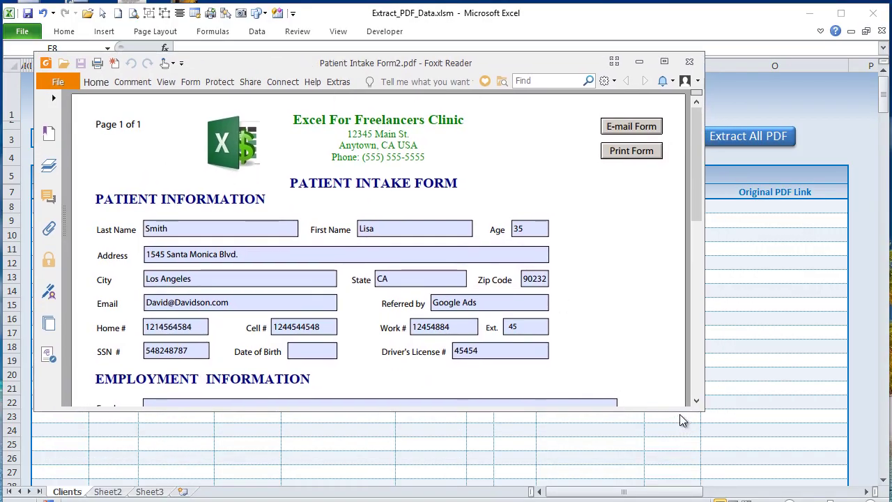
pyautogui.moveTo(702, 409); pyautogui.dragTo(734, 493)
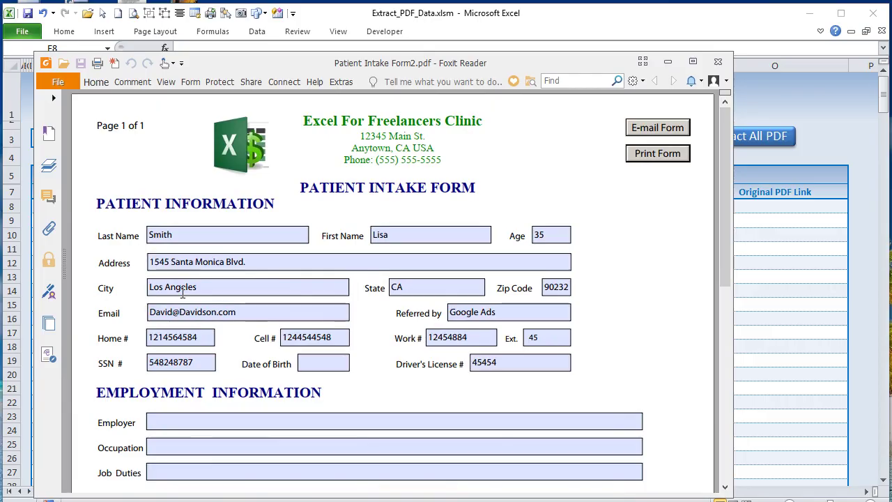
pyautogui.scroll(-5, 183, 293)
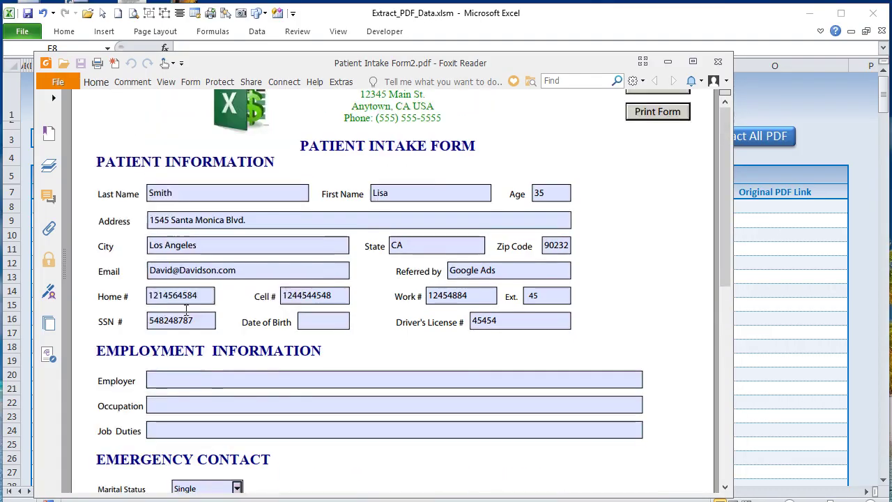
pyautogui.scroll(-5, 187, 310)
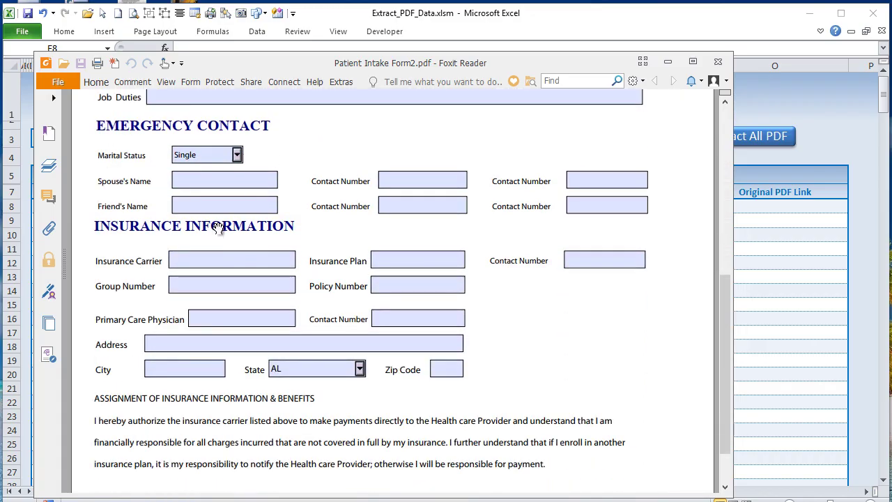
pyautogui.scroll(6, 213, 296)
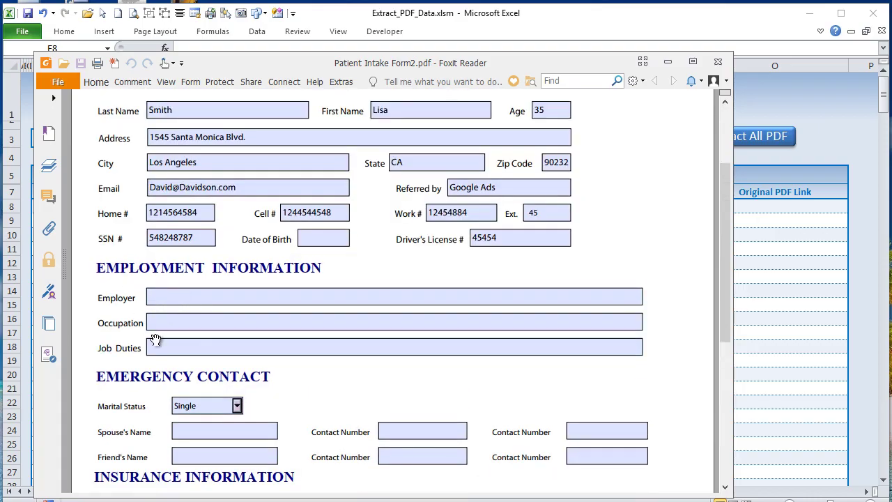
pyautogui.scroll(4, 155, 339)
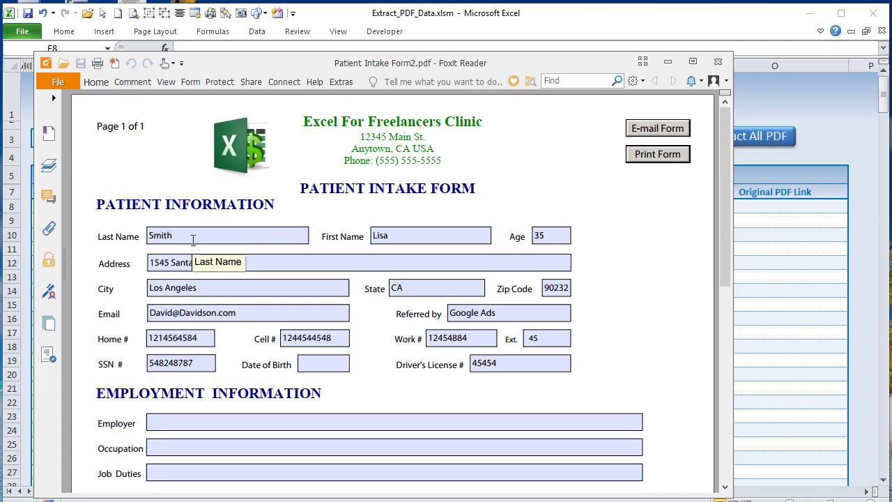
pyautogui.click(730, 61)
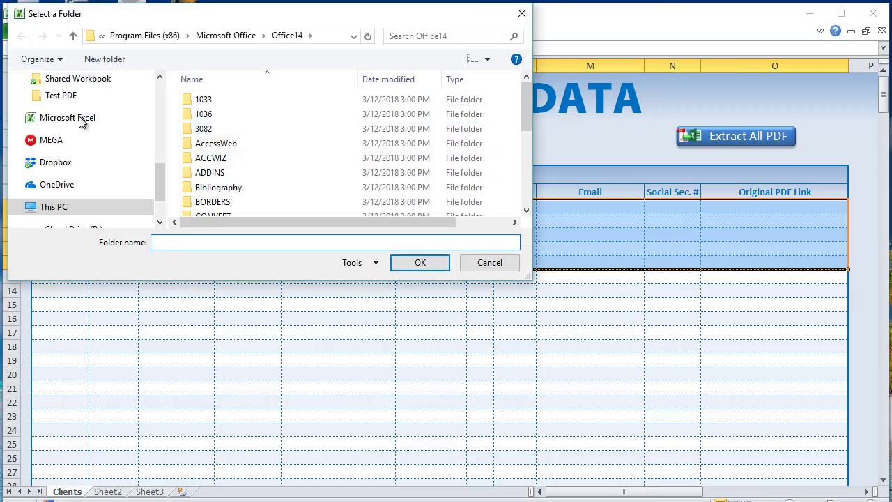
# Step: Cancel the folder picker and open the Test PDF folder from the path in cell F3
pyautogui.click(489, 262)
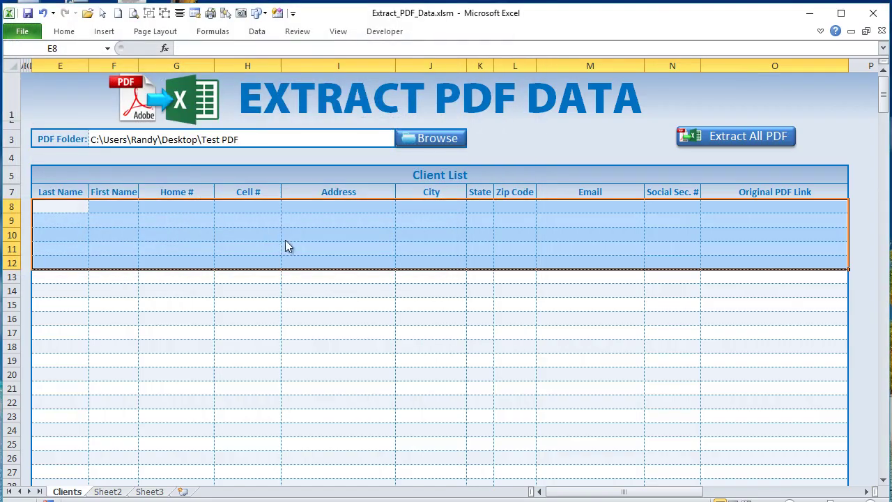
pyautogui.click(244, 134)
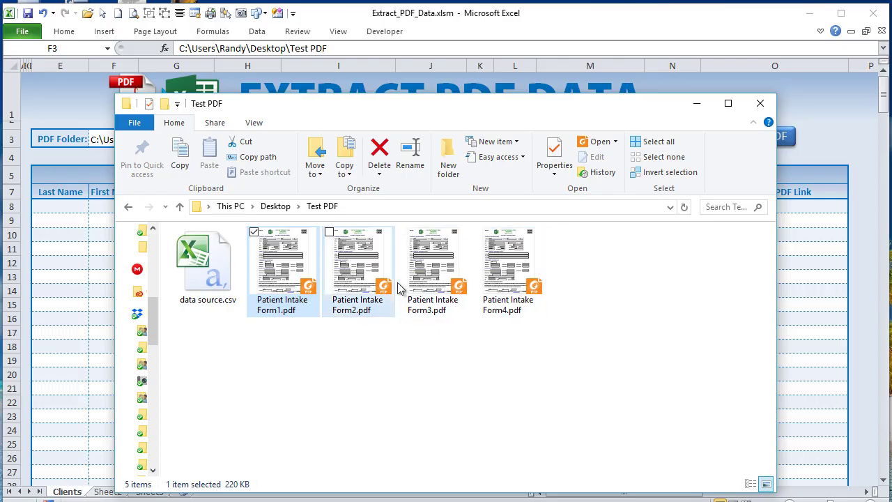
# Step: Back in Excel, select Last Name cells E8:E12, then the PDF Folder cell F3
pyautogui.click(79, 218)
pyautogui.click(71, 204)
pyautogui.moveTo(72, 205); pyautogui.dragTo(82, 262)
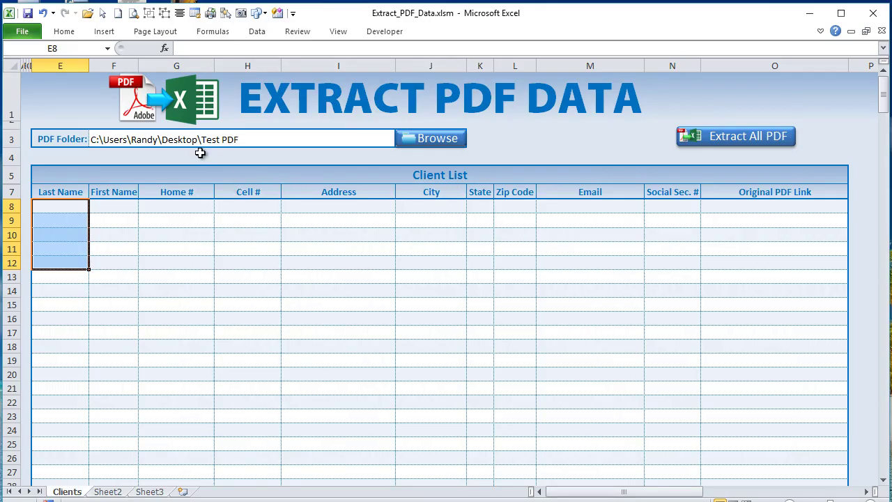
pyautogui.click(226, 142)
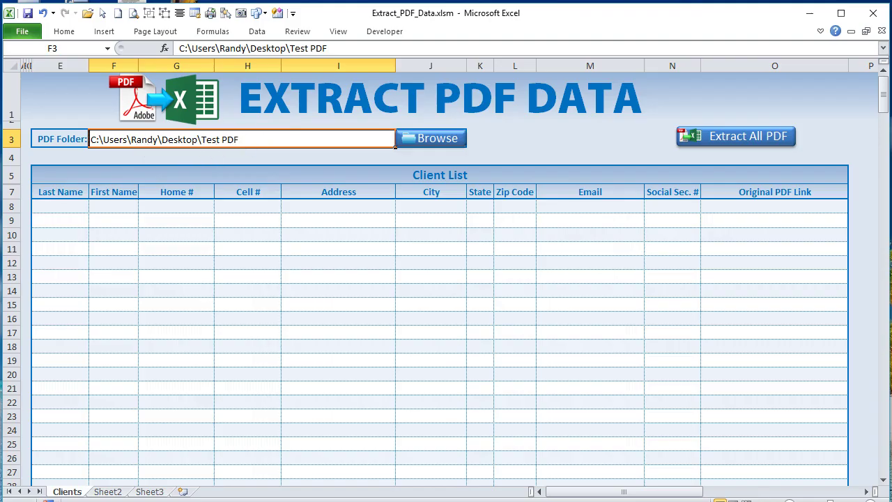
# Step: Highlight the Test PDF folder's full path in Explorer's address bar, then close that window
pyautogui.hotkey('alt', 'Tab')
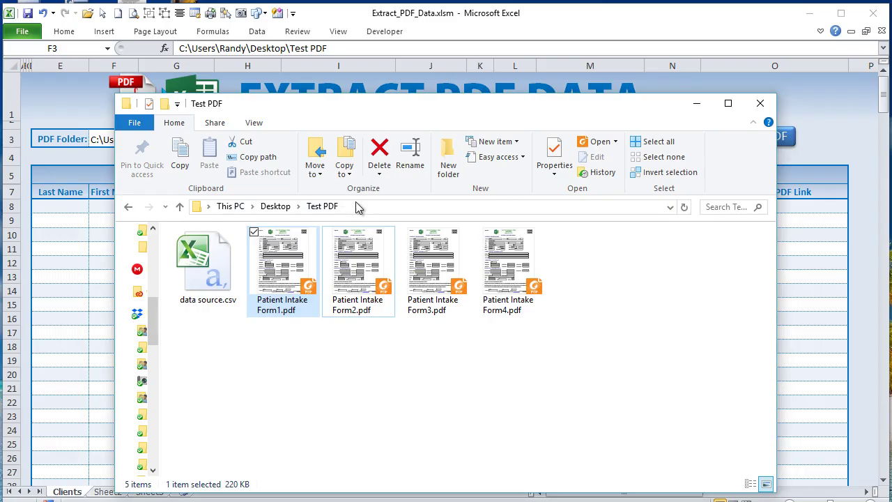
pyautogui.click(357, 207)
pyautogui.hotkey('ctrl', 'a')
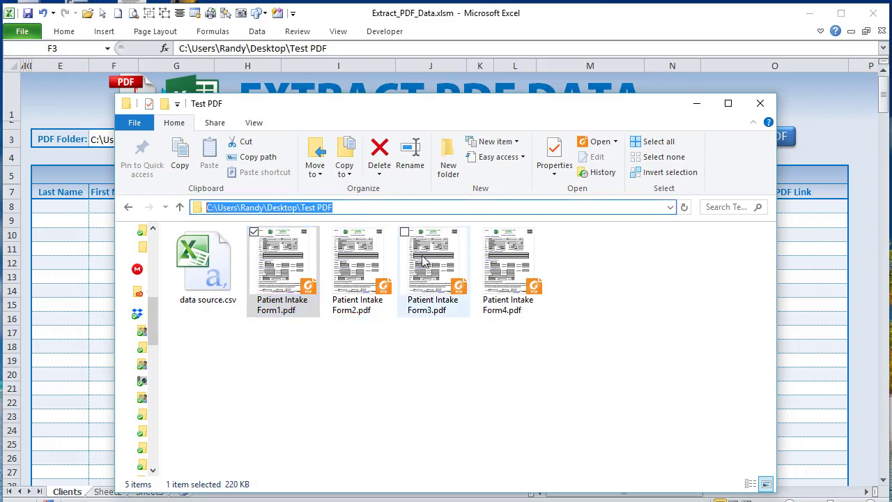
pyautogui.click(763, 110)
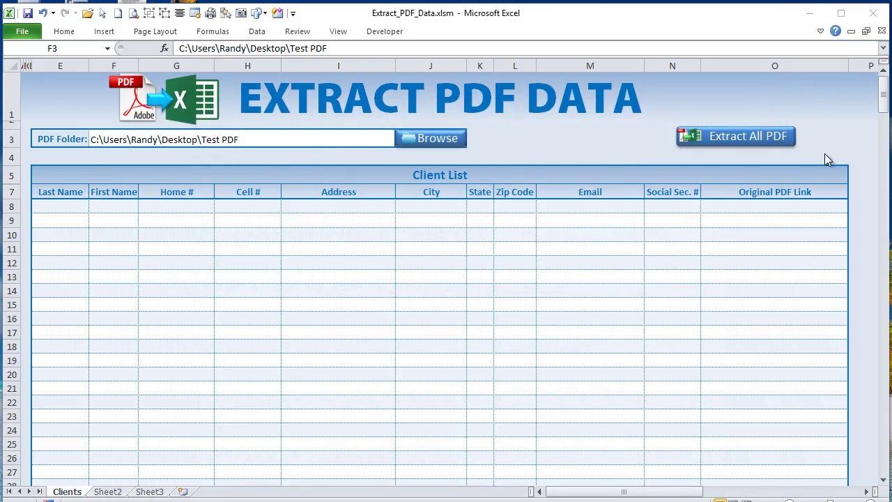
# Step: Run Extract All PDF to pull every intake form's data into the Client List
pyautogui.click(719, 138)
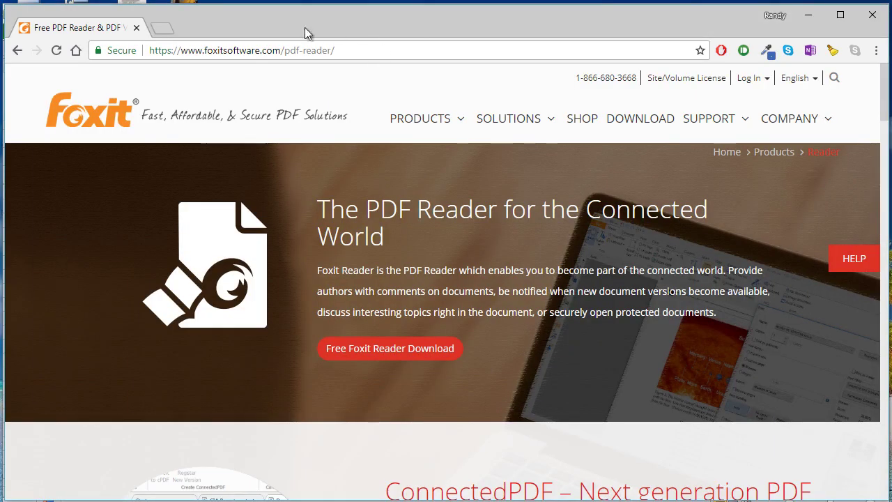
# Step: Follow the Foxit PDF Reader helpful link in Q9 of the Client List
pyautogui.click(179, 51)
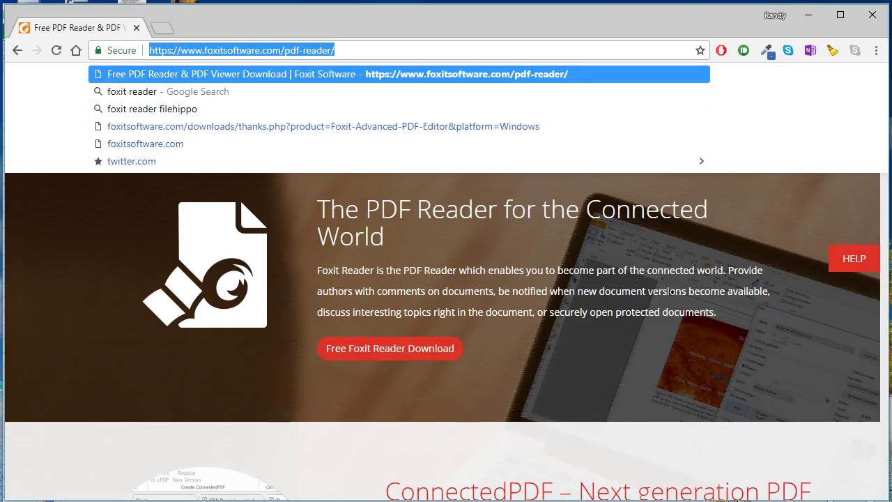
pyautogui.press('Return')
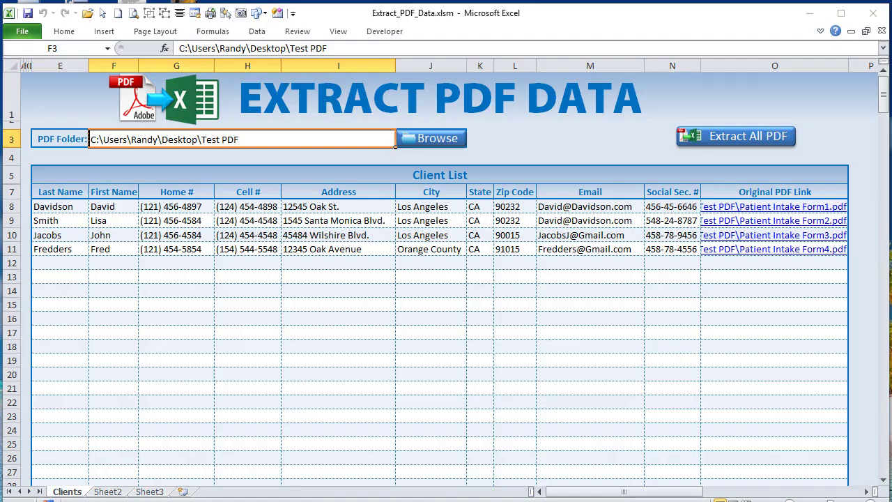
pyautogui.moveTo(598, 492); pyautogui.dragTo(701, 496)
pyautogui.click(530, 224)
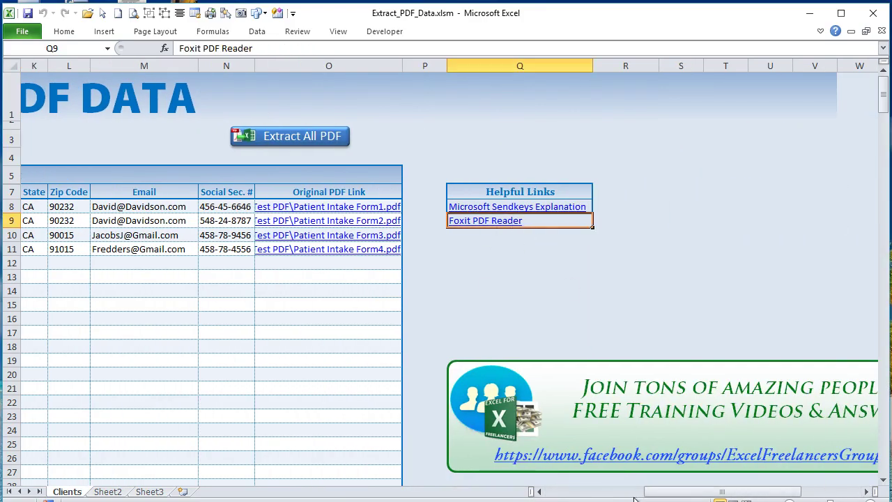
pyautogui.moveTo(664, 497); pyautogui.dragTo(566, 496)
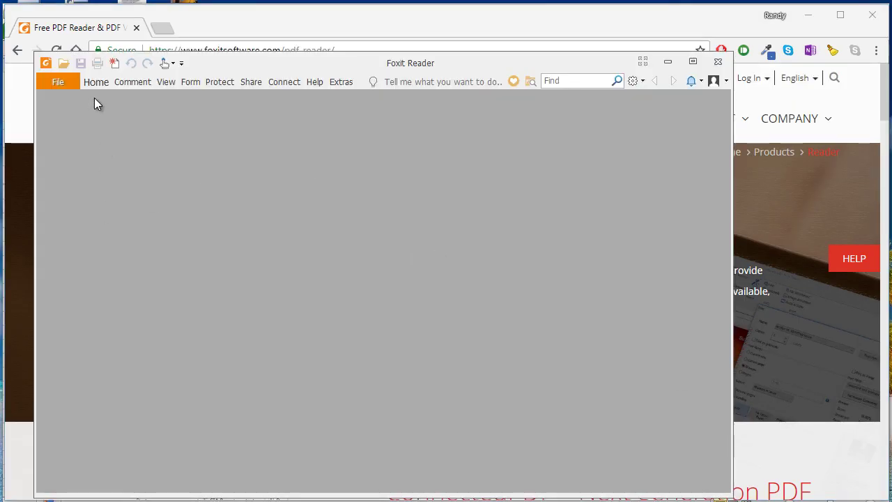
# Step: Open Patient Intake Form1.pdf in Foxit Reader, review it, and close the reader
pyautogui.click(98, 83)
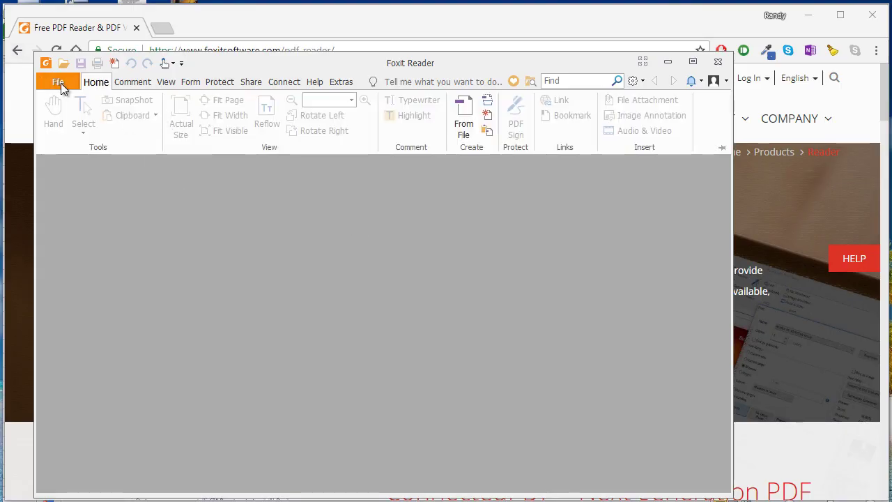
pyautogui.click(65, 62)
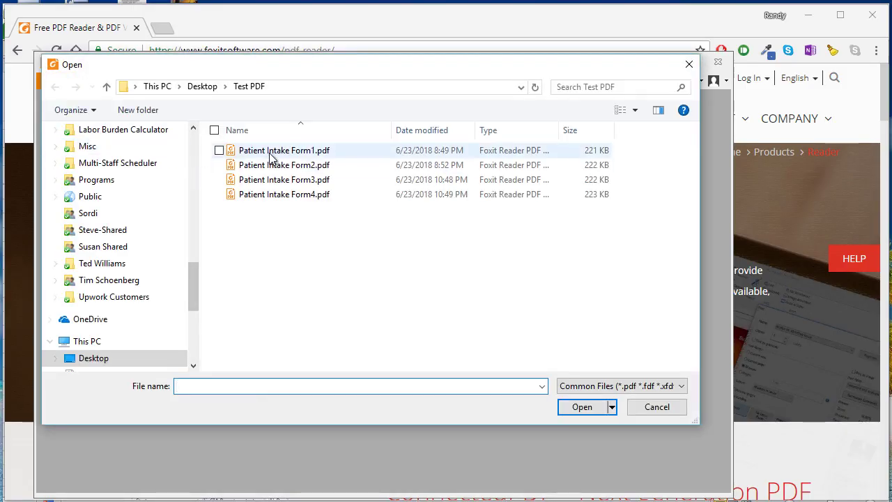
pyautogui.doubleClick(269, 150)
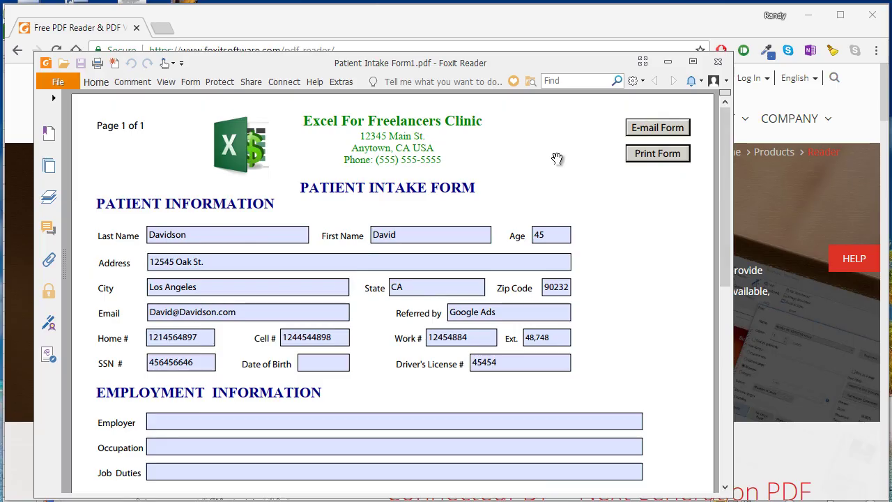
pyautogui.click(718, 63)
pyautogui.press('Down')
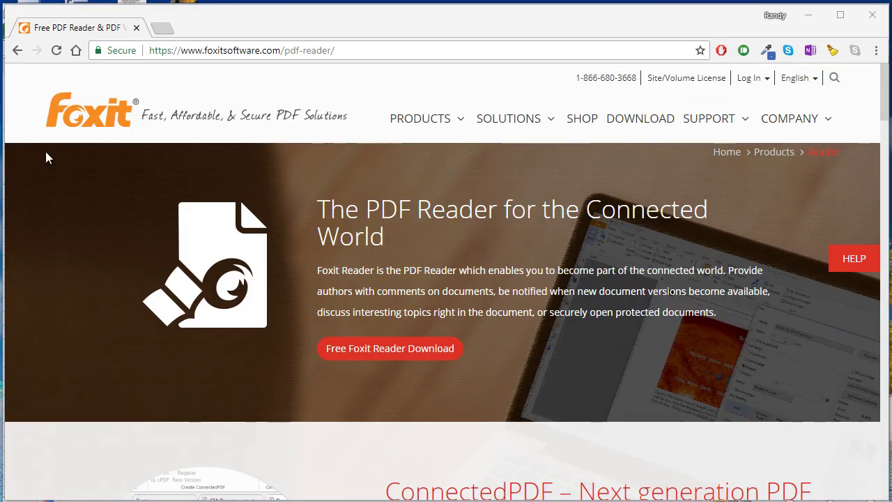
# Step: In a new File Explorer window, open the Test PDF folder on the Desktop
pyautogui.press('super+e')
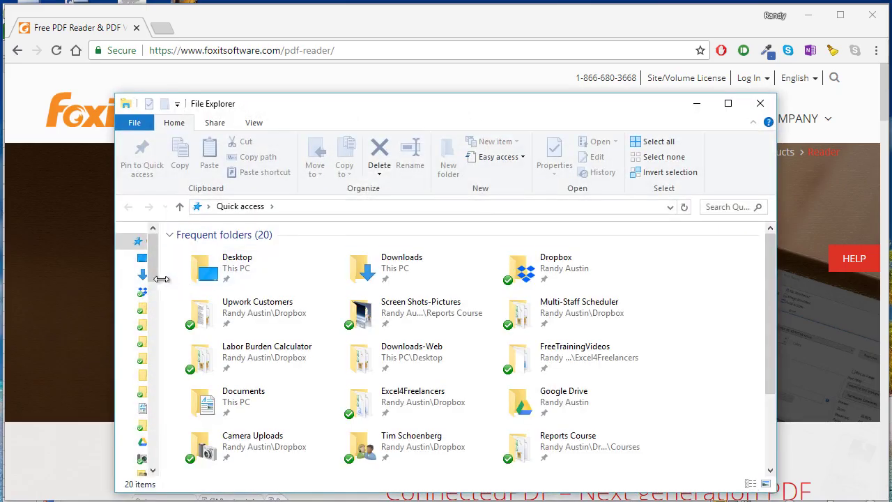
pyautogui.click(143, 258)
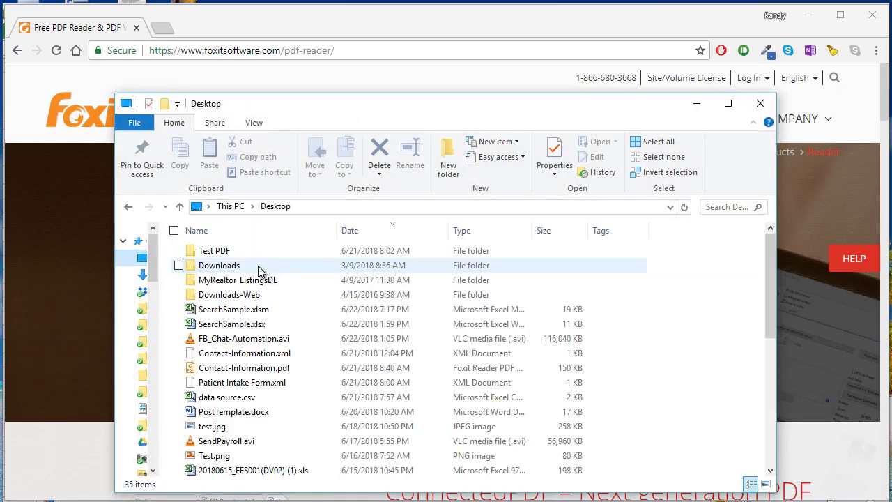
pyautogui.click(215, 254)
pyautogui.click(215, 254)
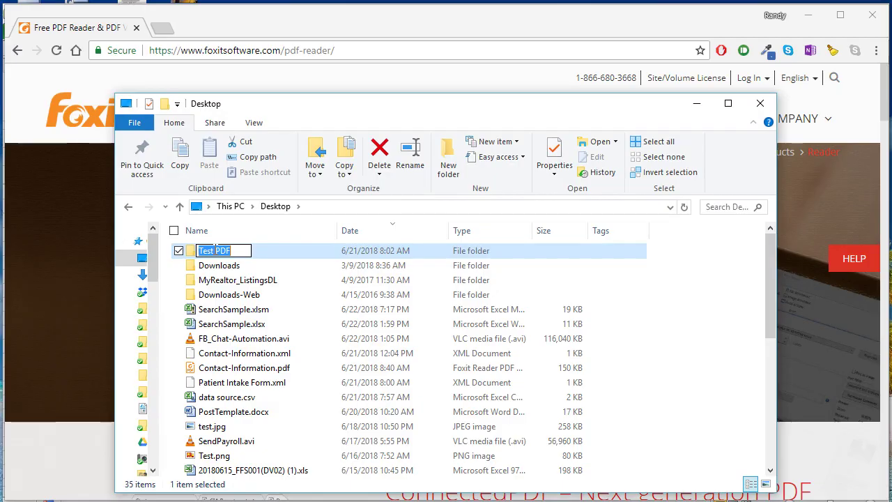
pyautogui.press('Escape')
pyautogui.doubleClick(229, 255)
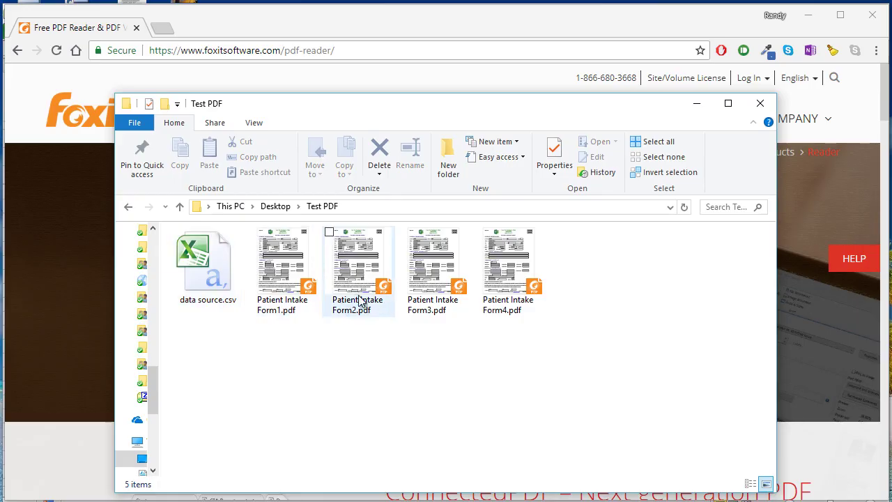
# Step: Open Patient Intake Form2.pdf with Foxit Reader 9.1, set as the default .pdf app
pyautogui.rightClick(359, 256)
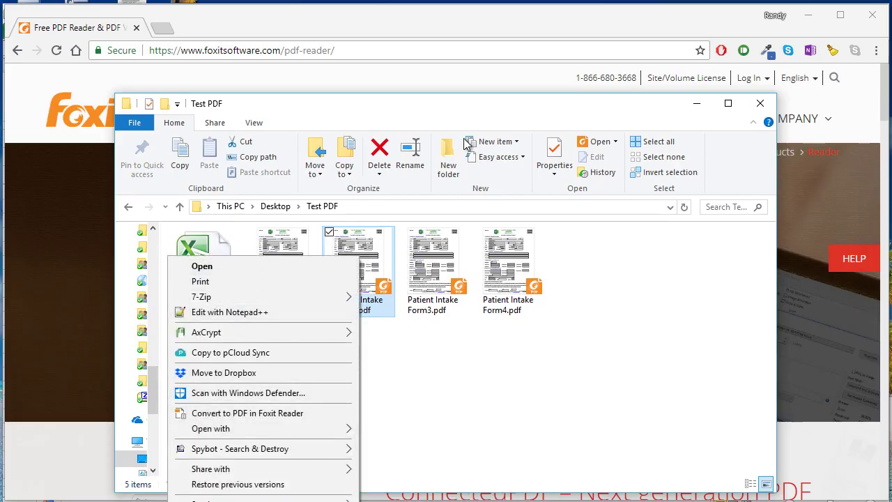
pyautogui.click(466, 113)
pyautogui.moveTo(466, 97); pyautogui.dragTo(444, 7)
pyautogui.rightClick(374, 148)
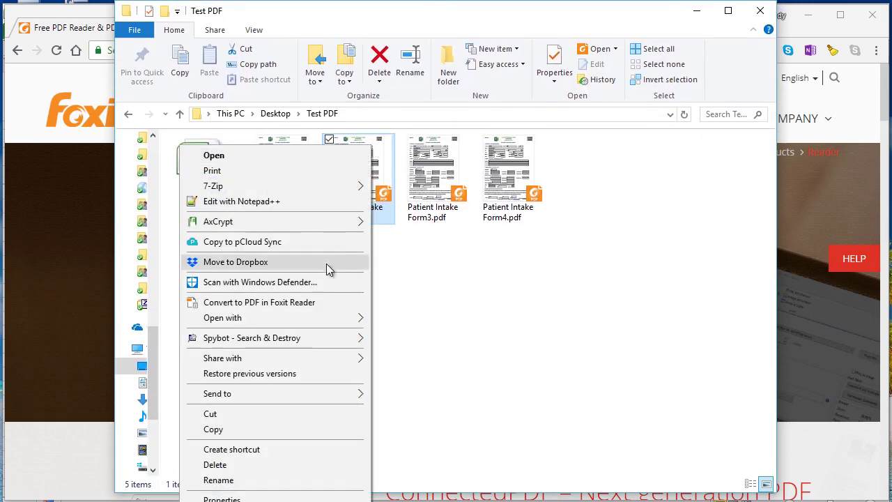
pyautogui.moveTo(322, 325)
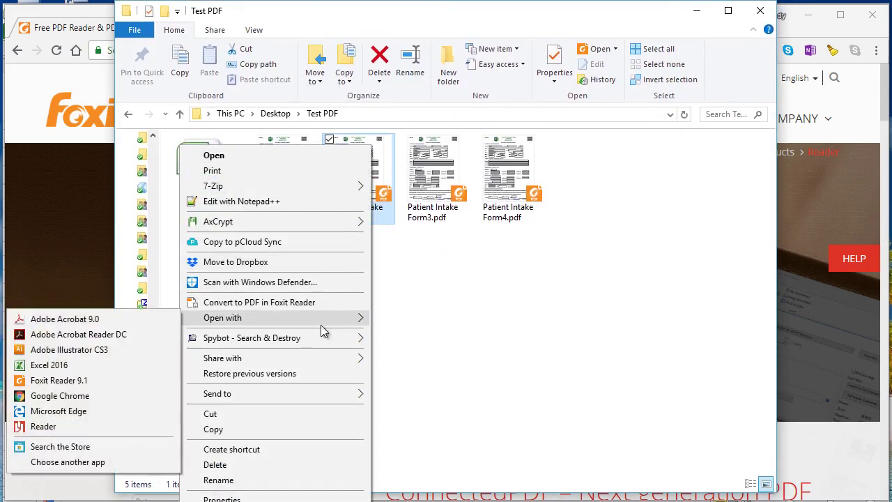
pyautogui.click(53, 463)
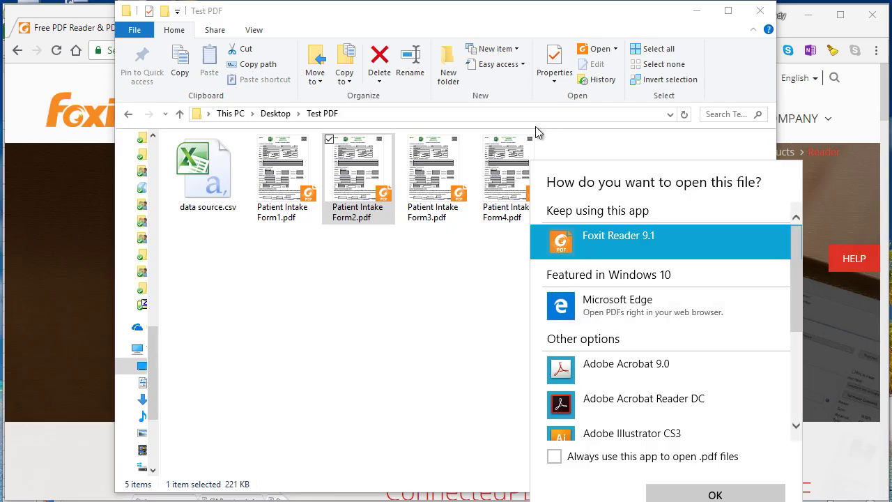
pyautogui.click(555, 458)
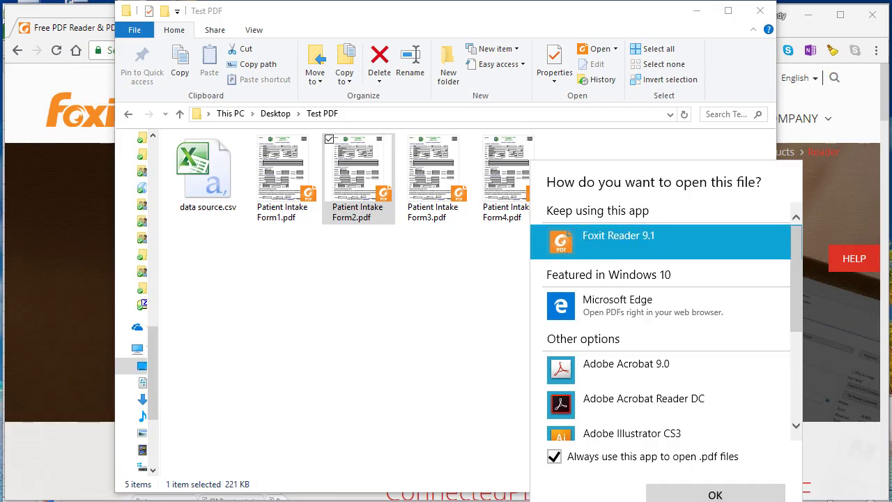
pyautogui.click(716, 495)
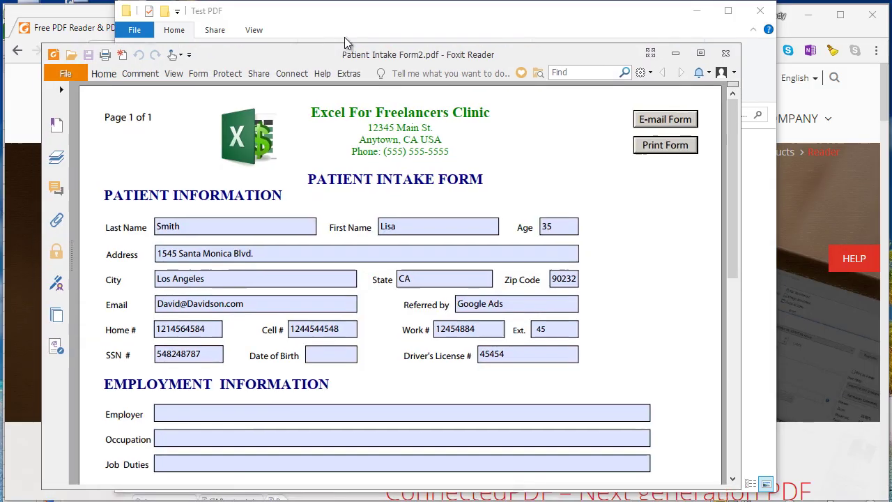
# Step: Shift the Foxit Reader window slightly, then close Patient Intake Form2.pdf
pyautogui.moveTo(347, 43); pyautogui.dragTo(340, 38)
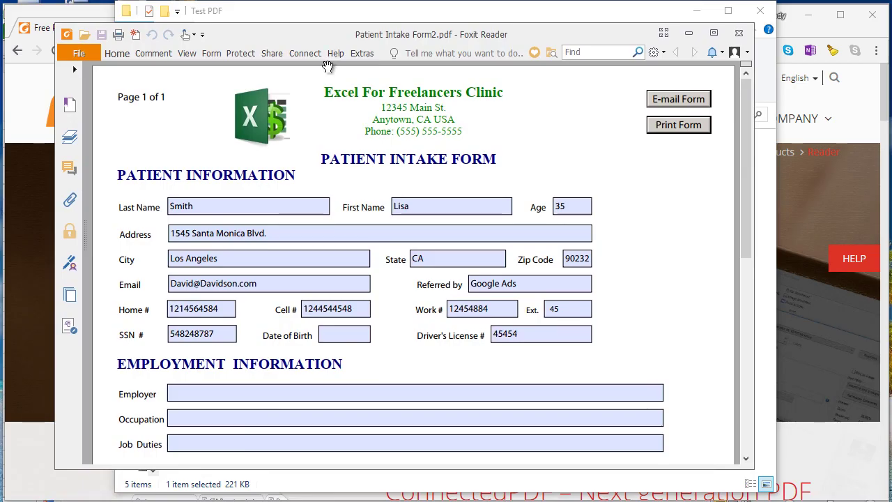
pyautogui.click(746, 40)
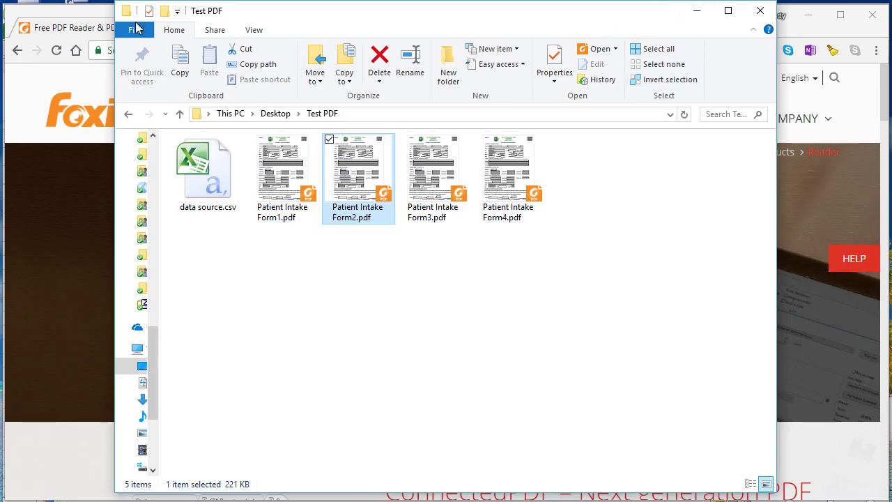
# Step: Switch Test PDF to Details view and select Patient Intake Form1 through Form4 in turn
pyautogui.click(259, 32)
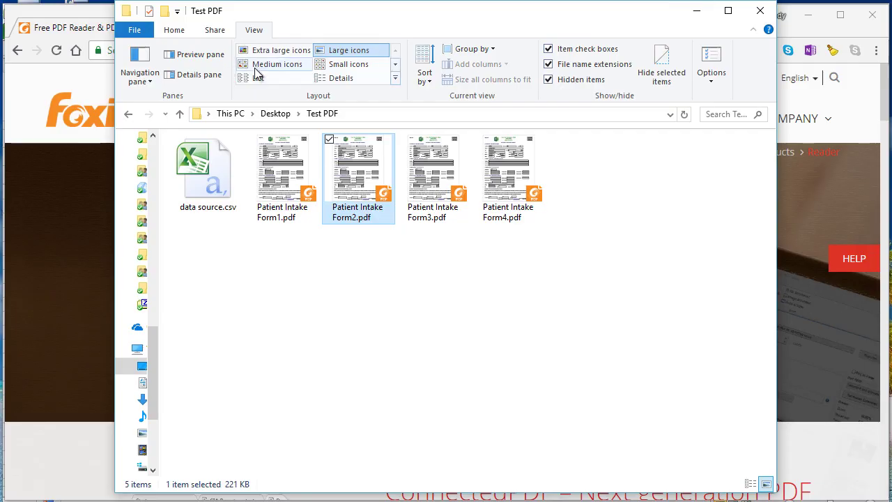
pyautogui.click(339, 78)
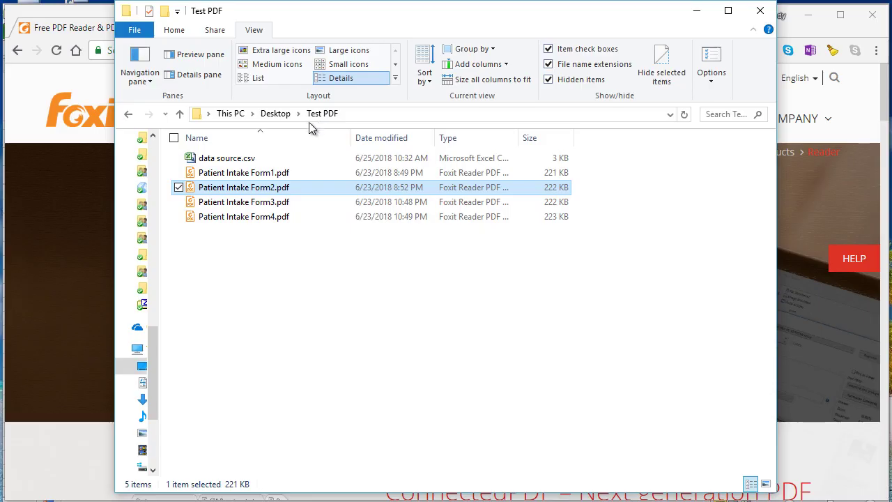
pyautogui.click(209, 173)
pyautogui.click(210, 188)
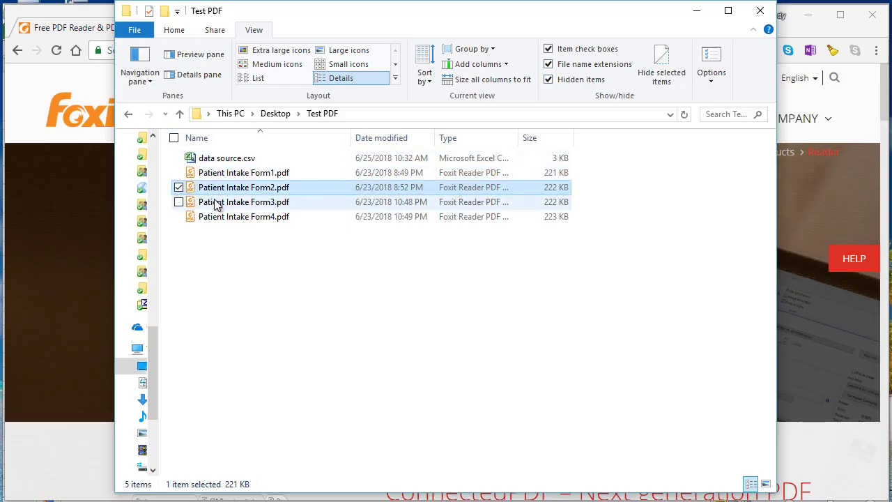
pyautogui.click(202, 202)
pyautogui.click(222, 220)
# Step: Open Patient Intake Form4.pdf in Foxit Reader, look over its contents, then close it
pyautogui.doubleClick(222, 223)
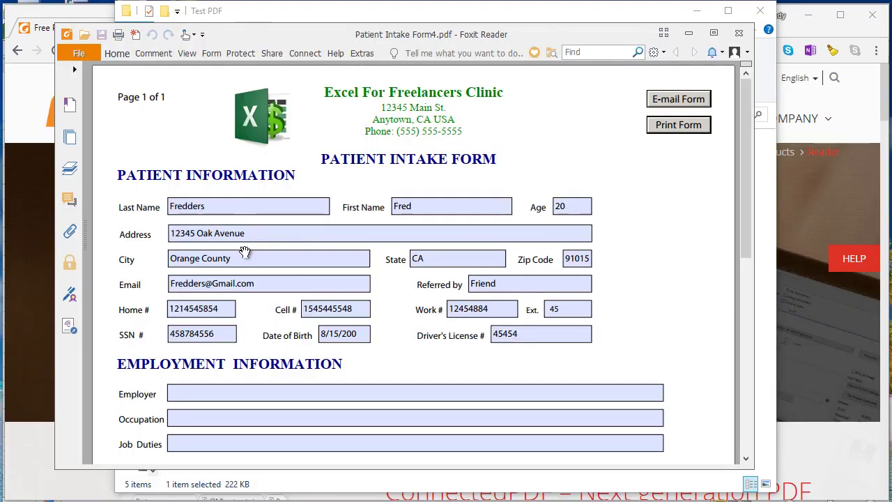
pyautogui.scroll(-7, 234, 251)
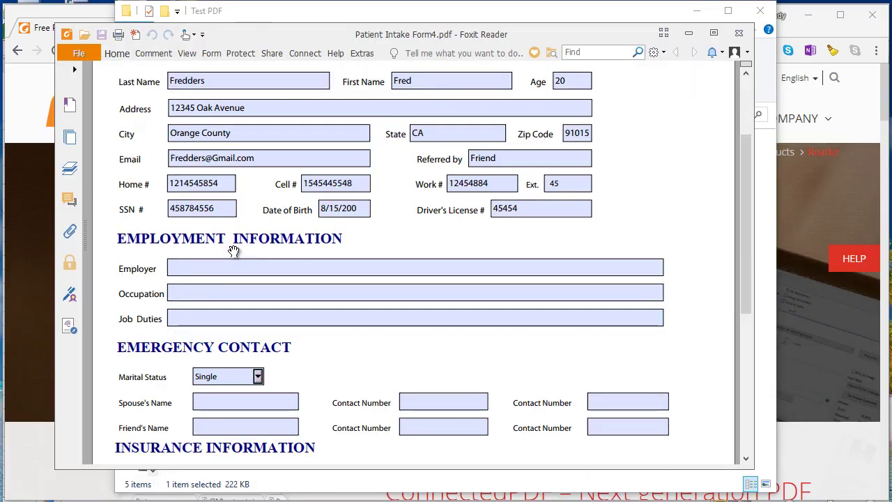
pyautogui.scroll(5, 235, 247)
pyautogui.scroll(3, 235, 245)
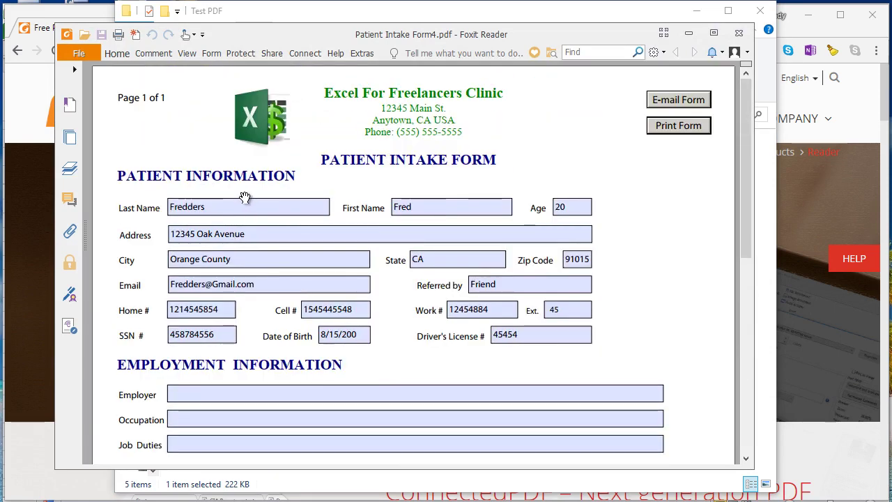
pyautogui.click(741, 34)
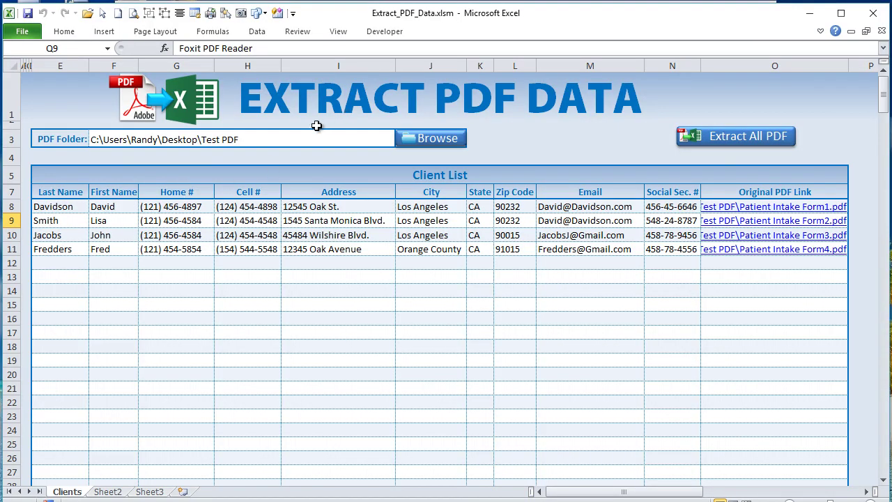
# Step: Set the PDF Folder to Desktop > Test PDF, then select Davidson's client details in E8:I8
pyautogui.click(306, 138)
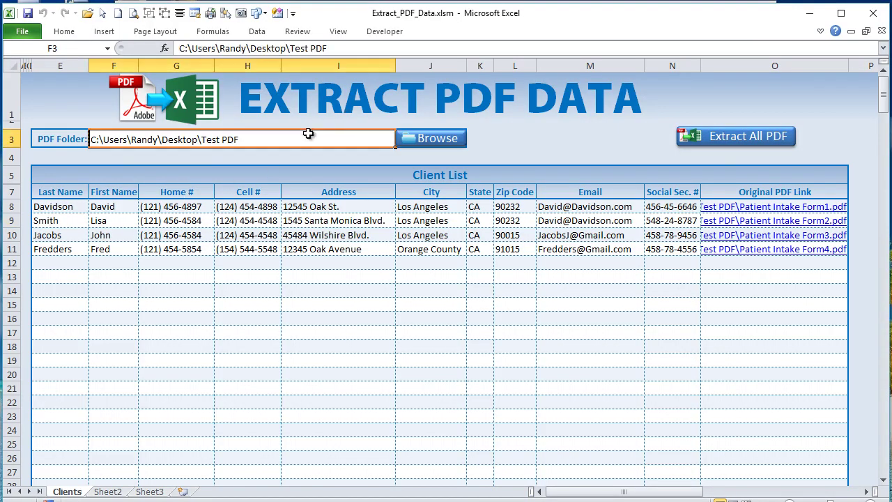
pyautogui.click(453, 137)
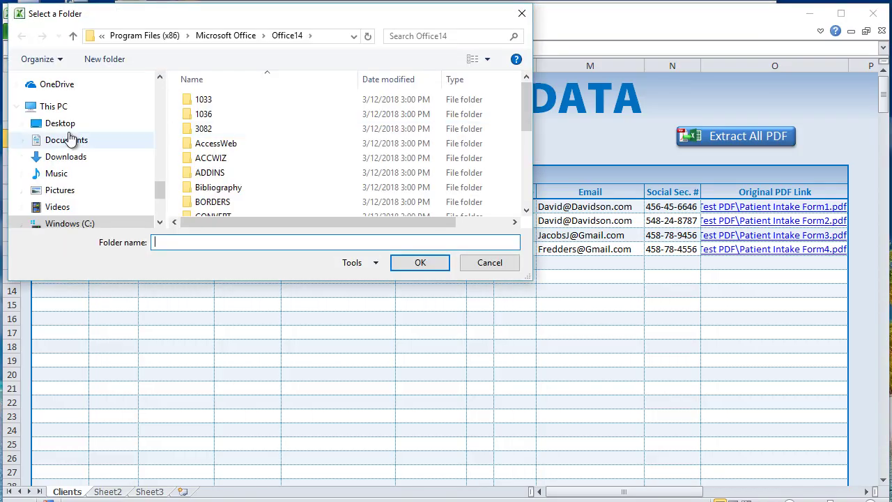
pyautogui.click(89, 123)
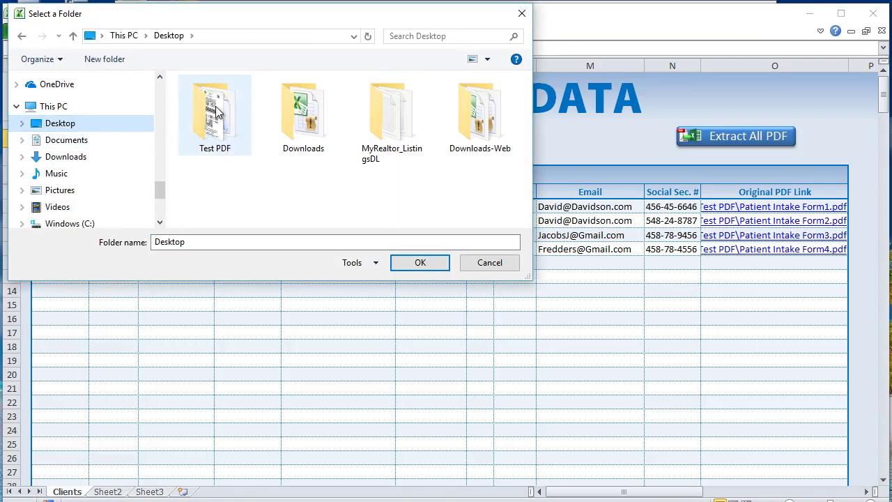
pyautogui.click(233, 105)
pyautogui.doubleClick(178, 125)
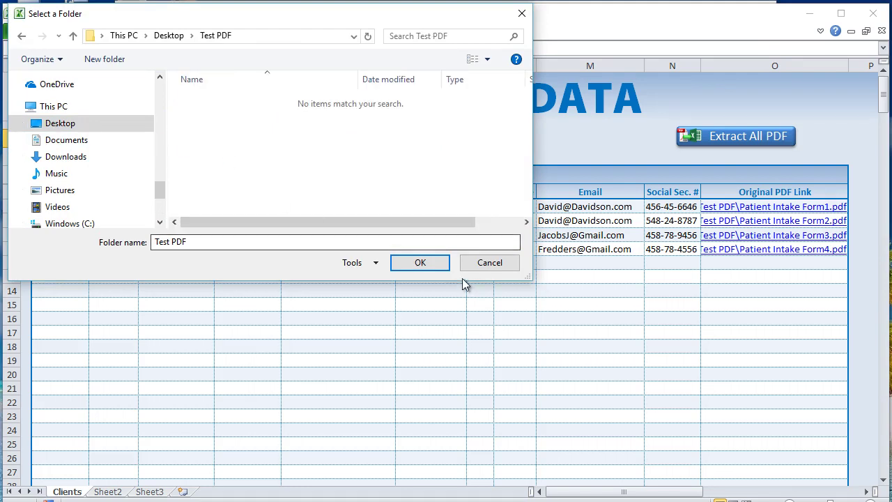
pyautogui.click(434, 267)
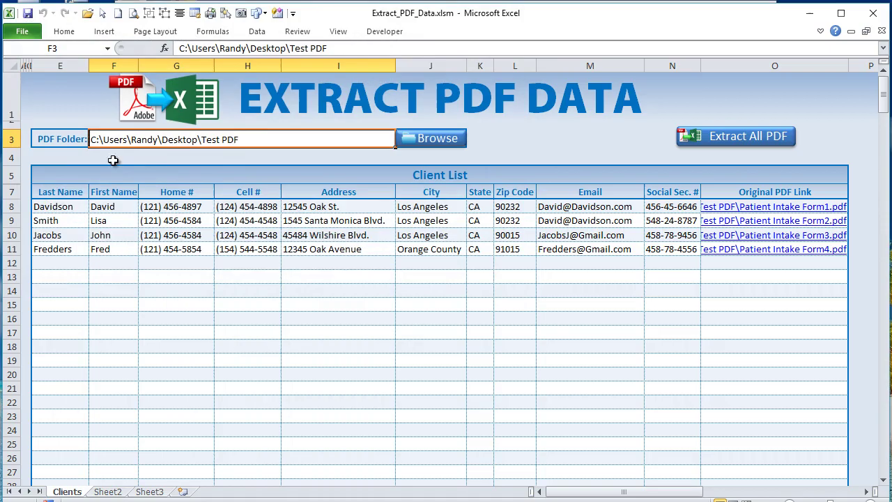
pyautogui.moveTo(73, 207); pyautogui.dragTo(770, 253)
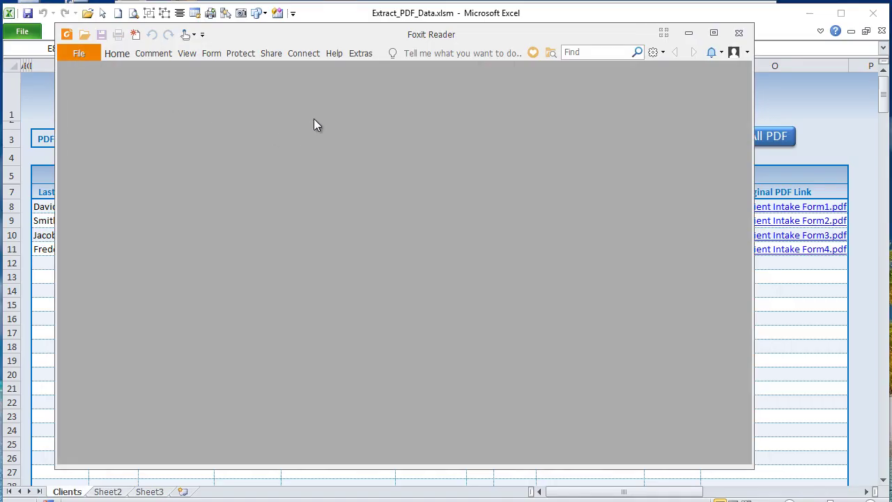
pyautogui.moveTo(290, 33); pyautogui.dragTo(321, 40)
pyautogui.click(248, 62)
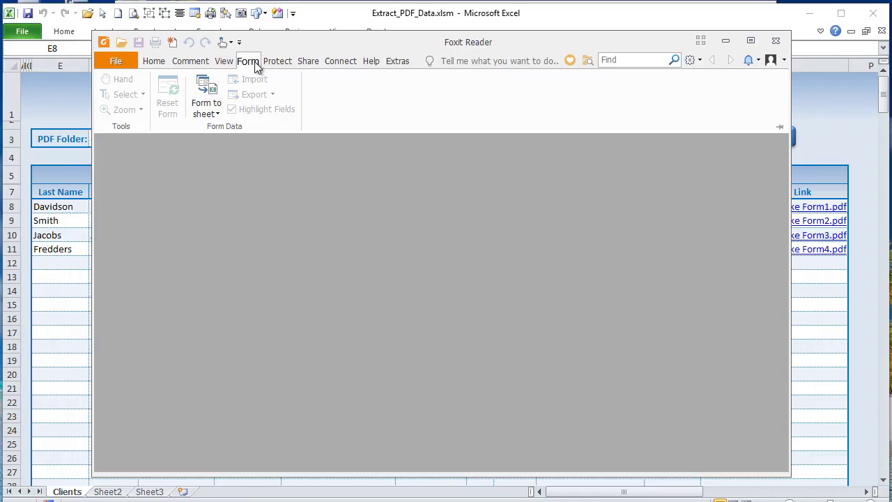
pyautogui.click(215, 114)
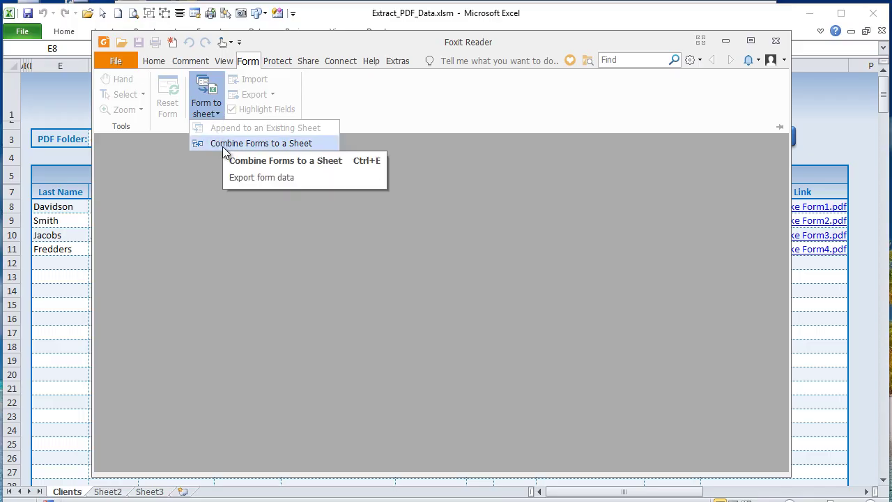
pyautogui.click(246, 146)
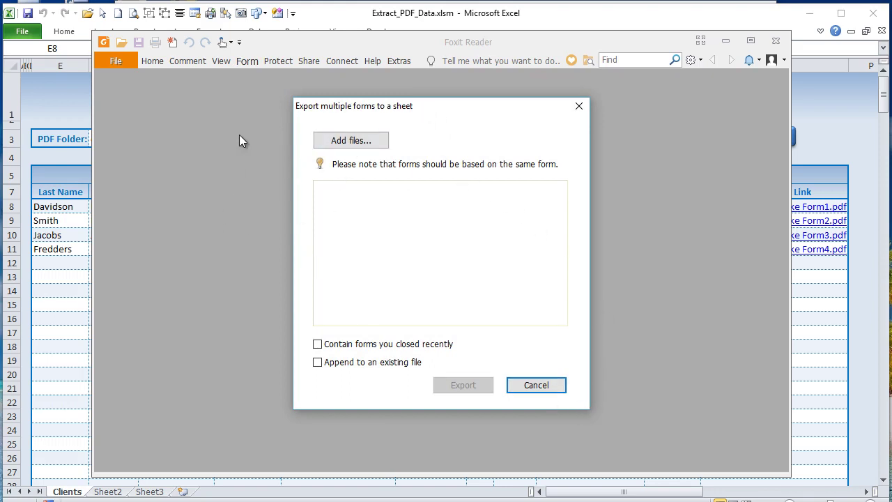
pyautogui.click(579, 107)
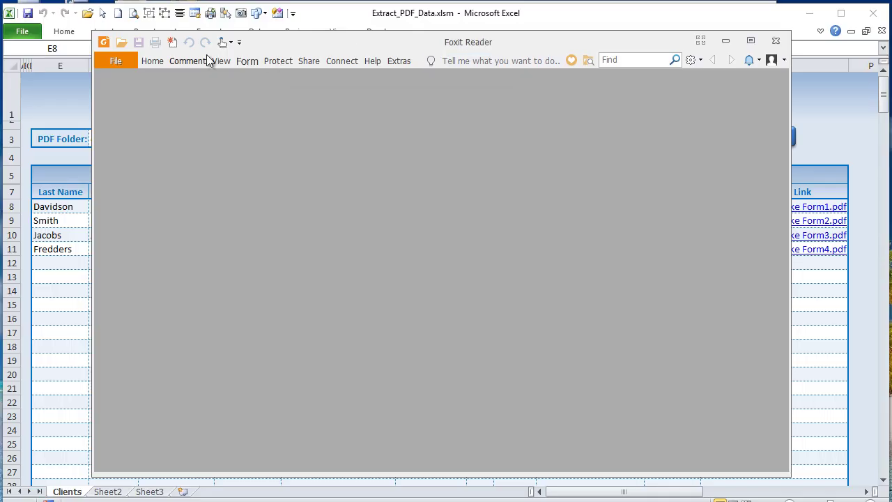
pyautogui.click(249, 61)
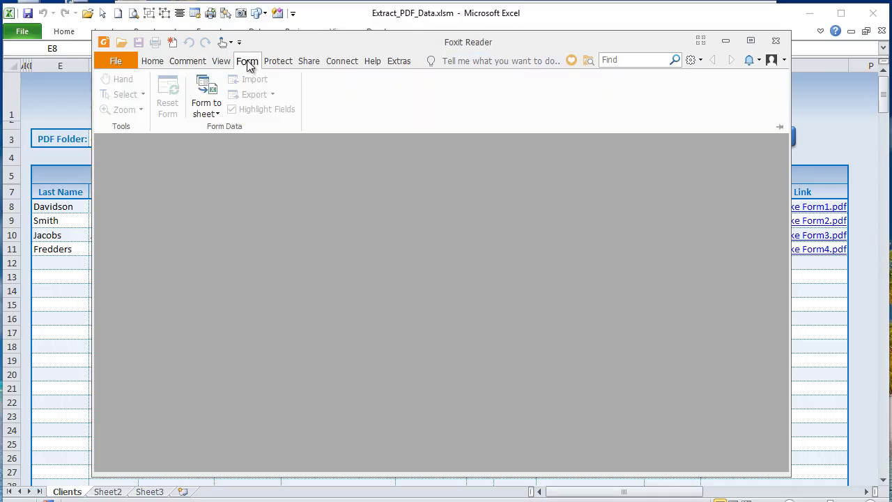
pyautogui.click(216, 117)
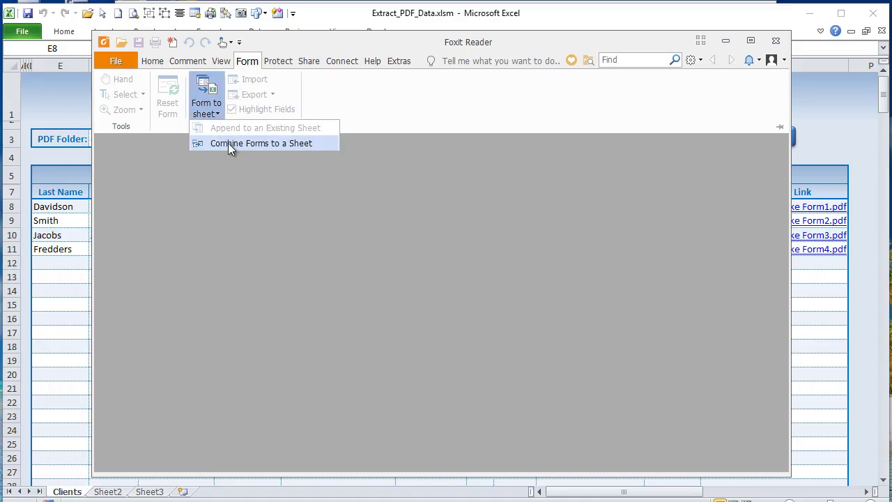
pyautogui.click(228, 143)
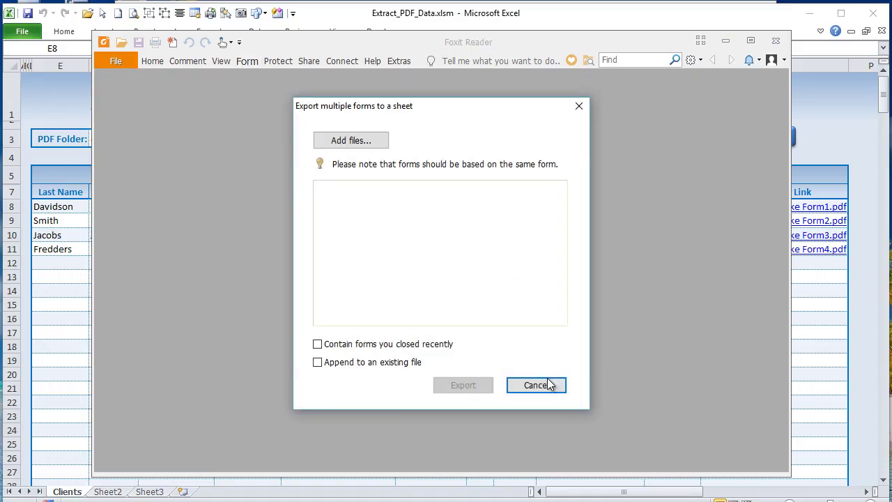
pyautogui.click(547, 385)
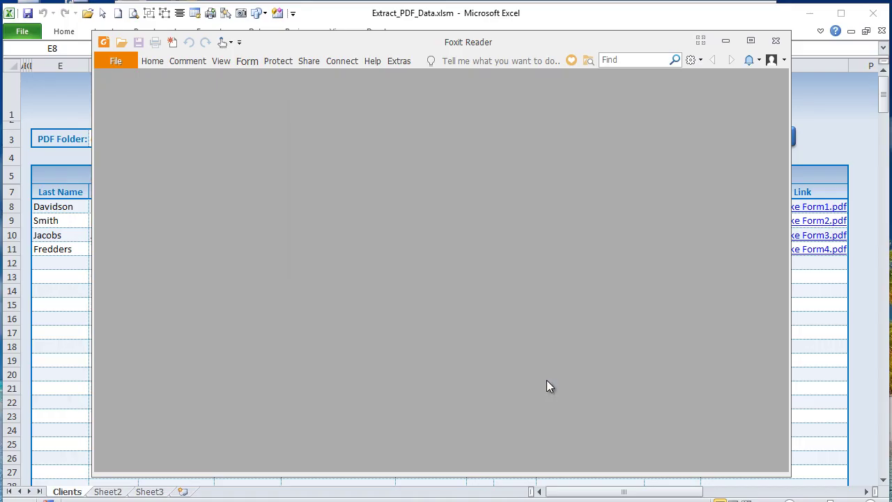
pyautogui.click(244, 61)
pyautogui.click(206, 115)
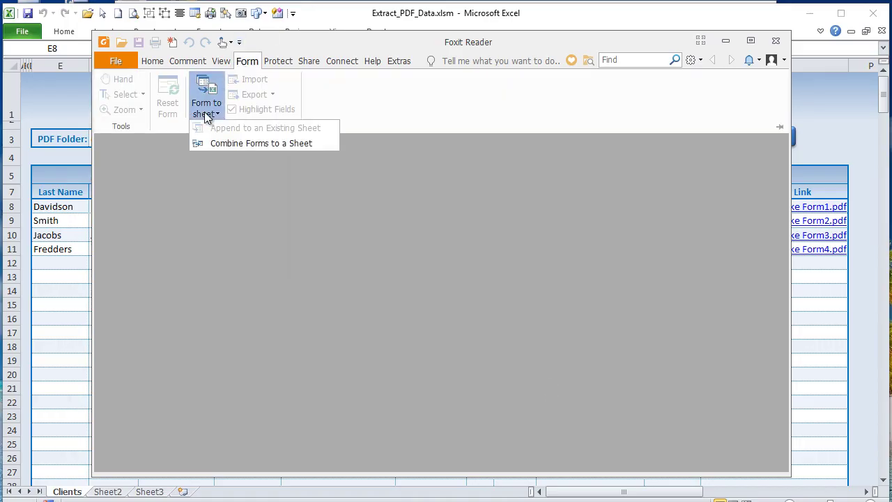
pyautogui.click(223, 142)
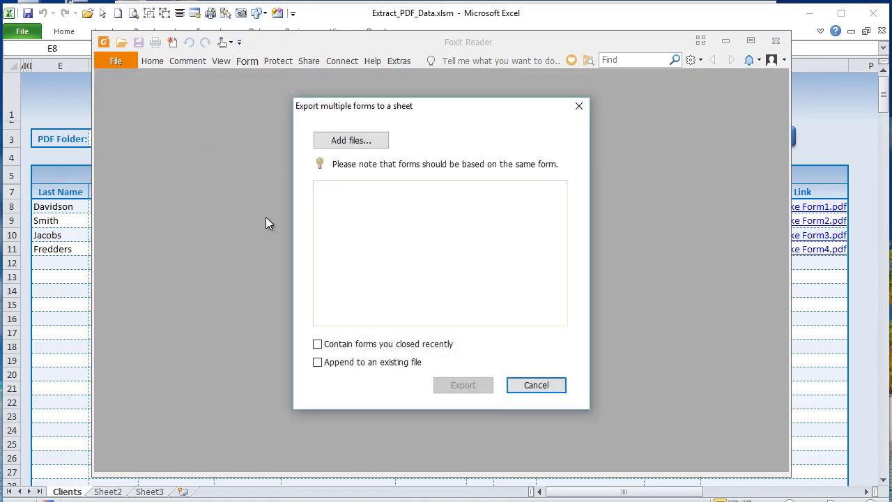
pyautogui.click(534, 388)
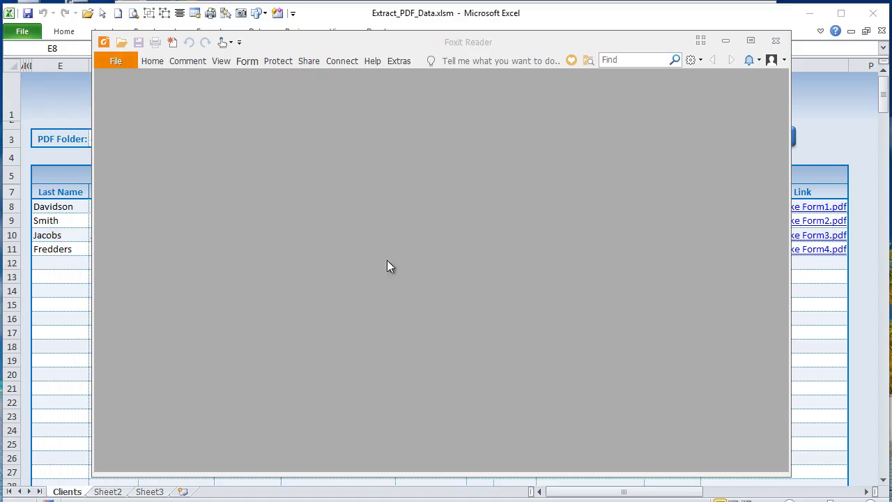
# Step: Open Foxit's Customize Tools on the Keyboard page through the Quick Access Toolbar's More Commands
pyautogui.click(240, 43)
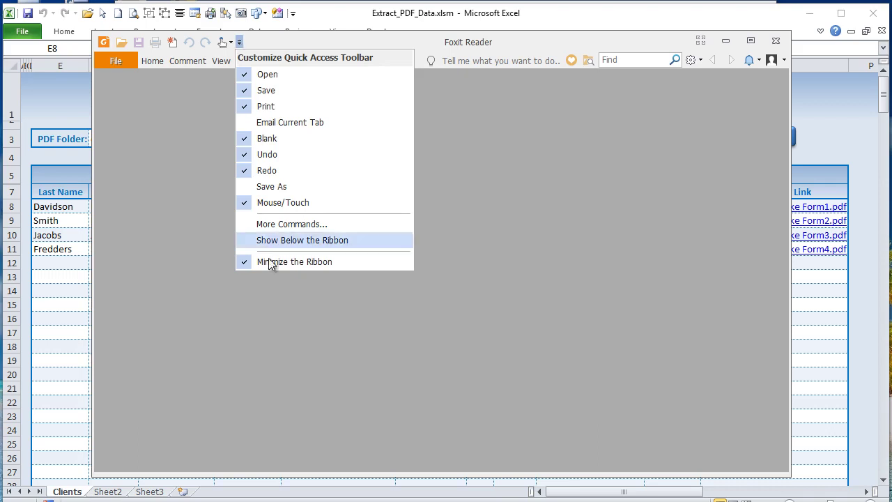
pyautogui.click(300, 223)
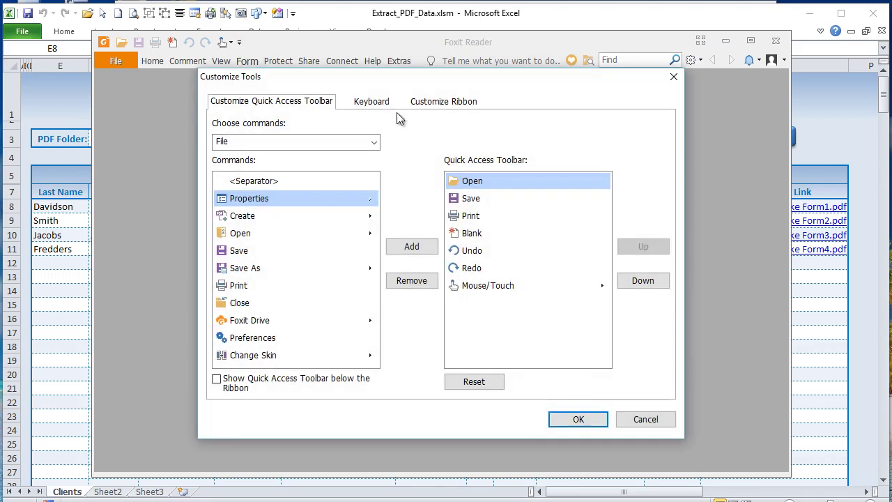
pyautogui.click(379, 102)
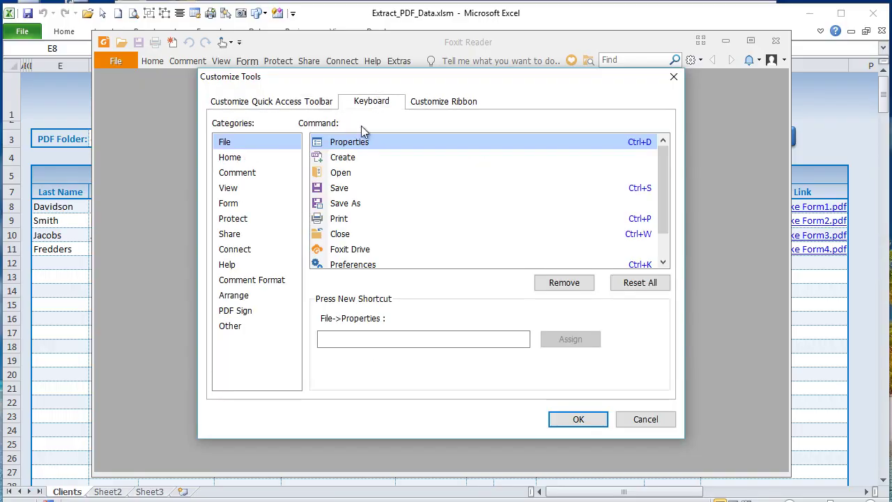